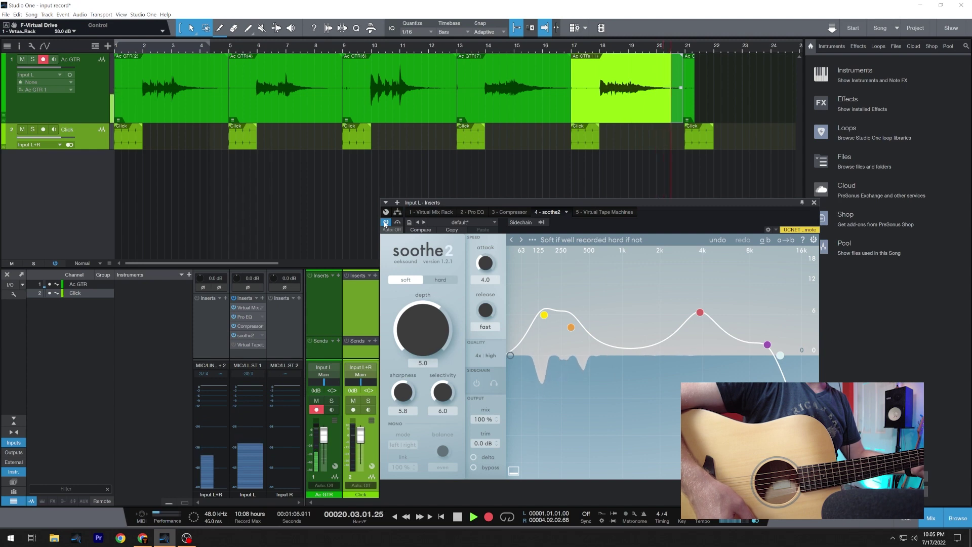
- Show the Virtual Tape Machines plugin in the Input L inserts window
click(620, 212)
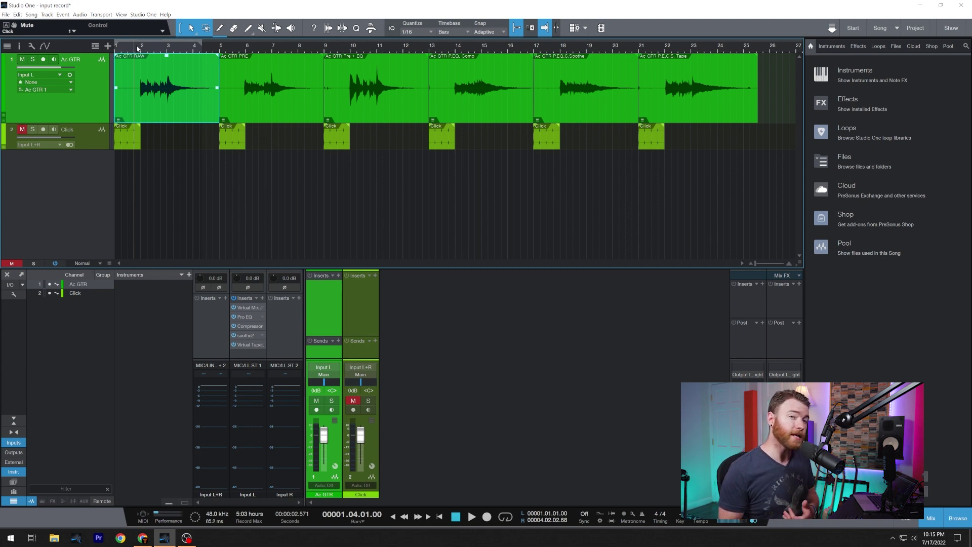
- Play back the Ac GTR RAW take, then stop playback
key(space)
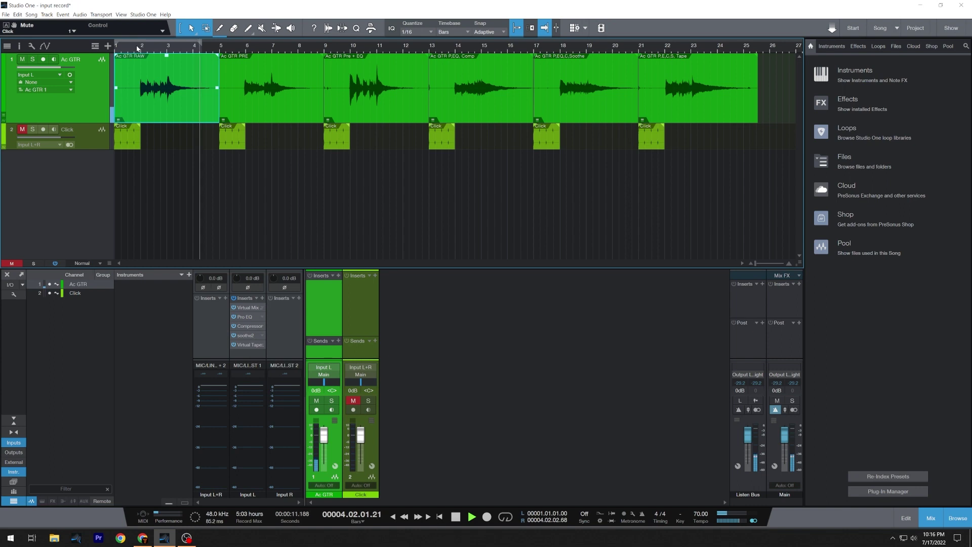
key(space)
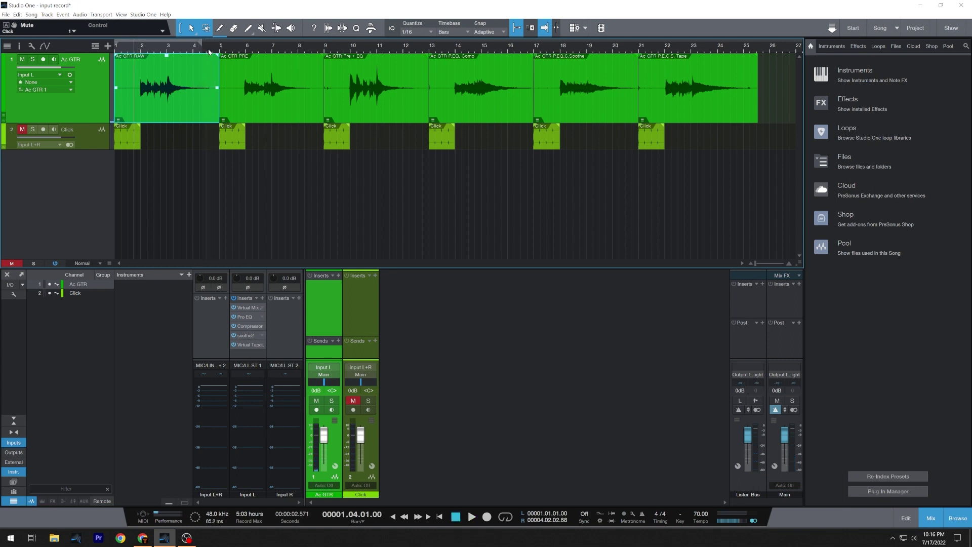
- Open the Virtual Mix Rack on Input L and audition the Ac GTR PRE take from bar 5
click(251, 308)
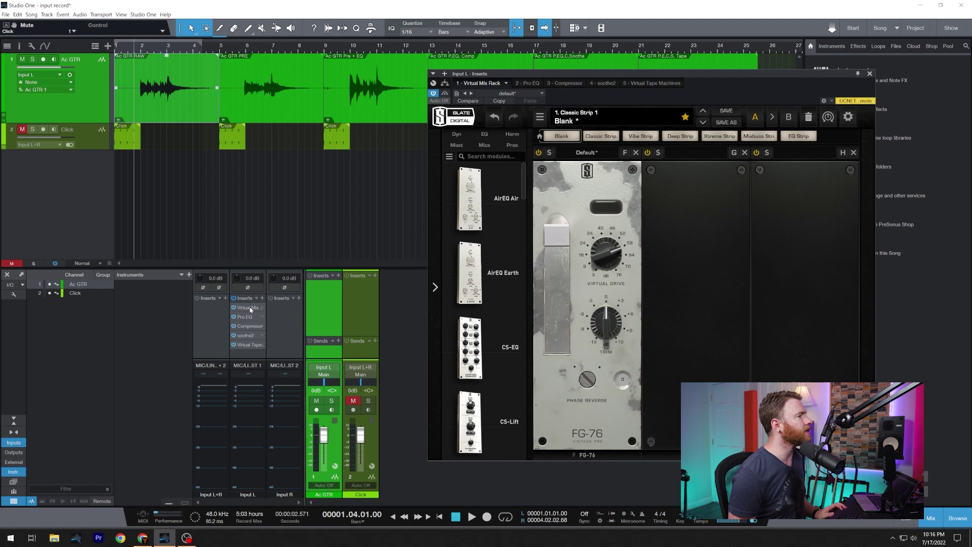
click(239, 49)
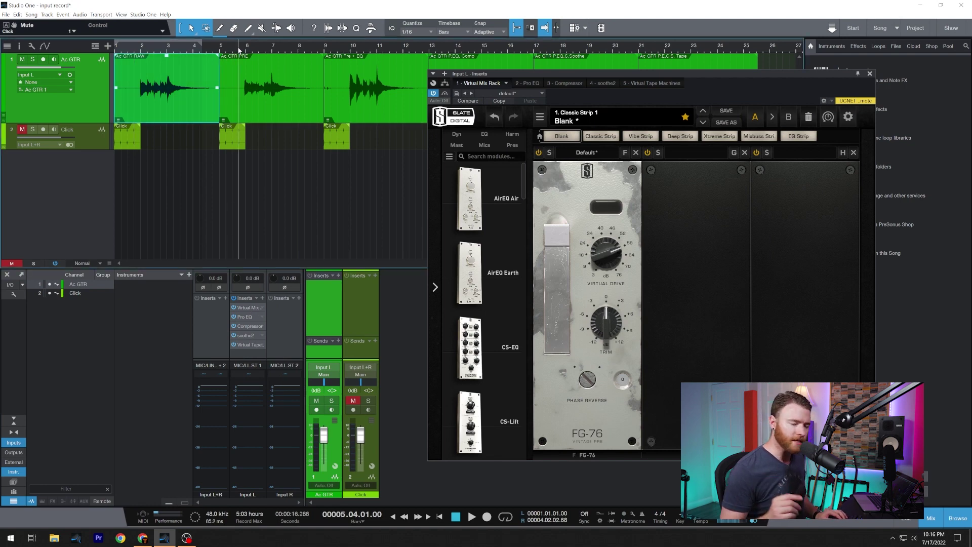
key(space)
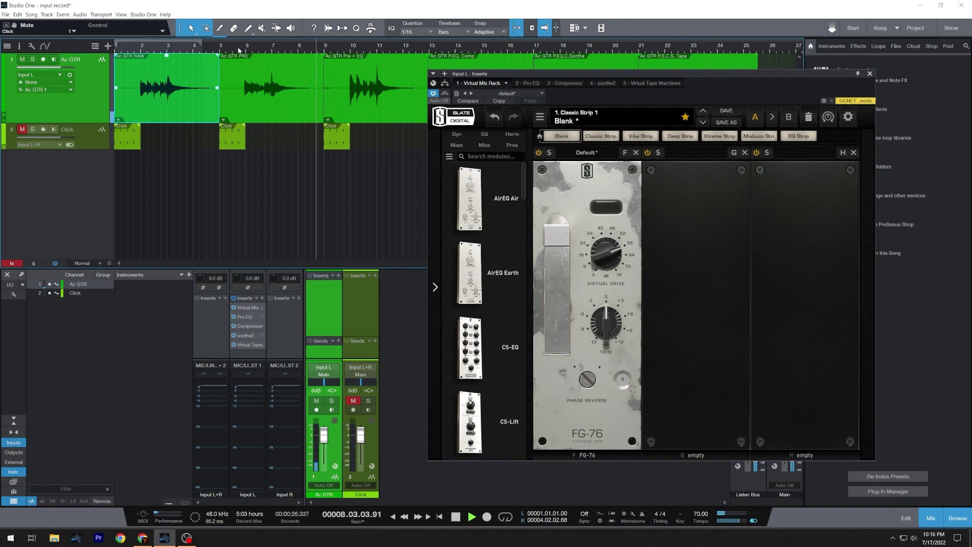
key(space)
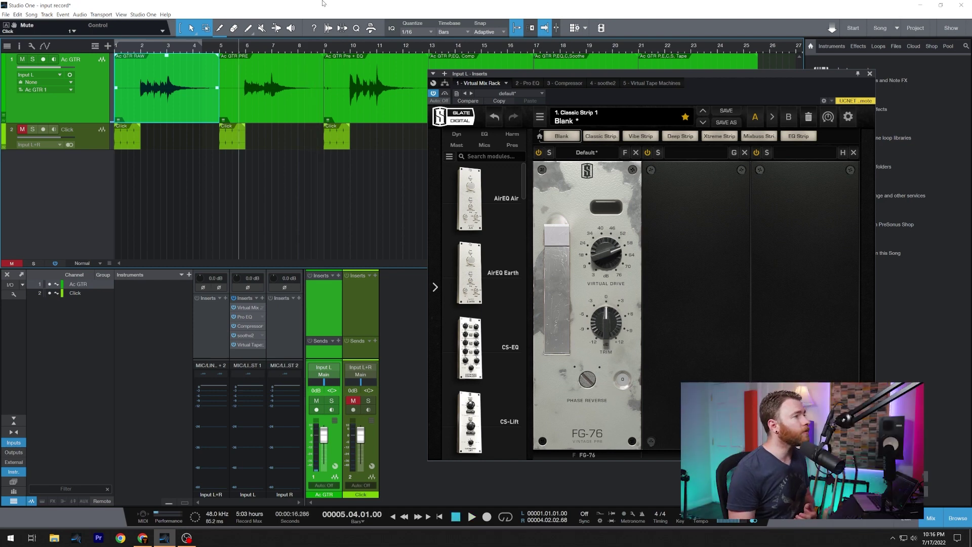
- Show the Pro EQ Gtr - Clean Acoustic curve and select the Ac GTR Pre + EQ take
click(533, 83)
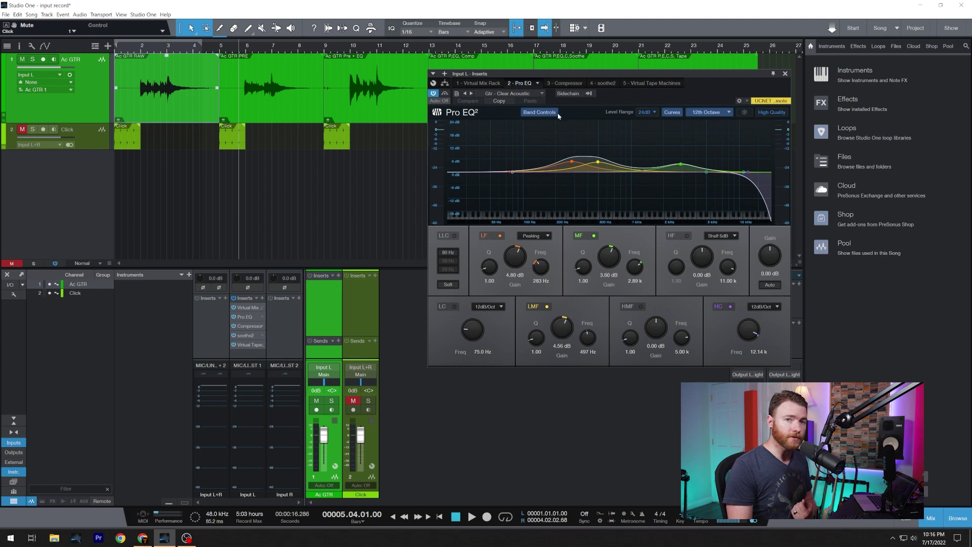
click(369, 66)
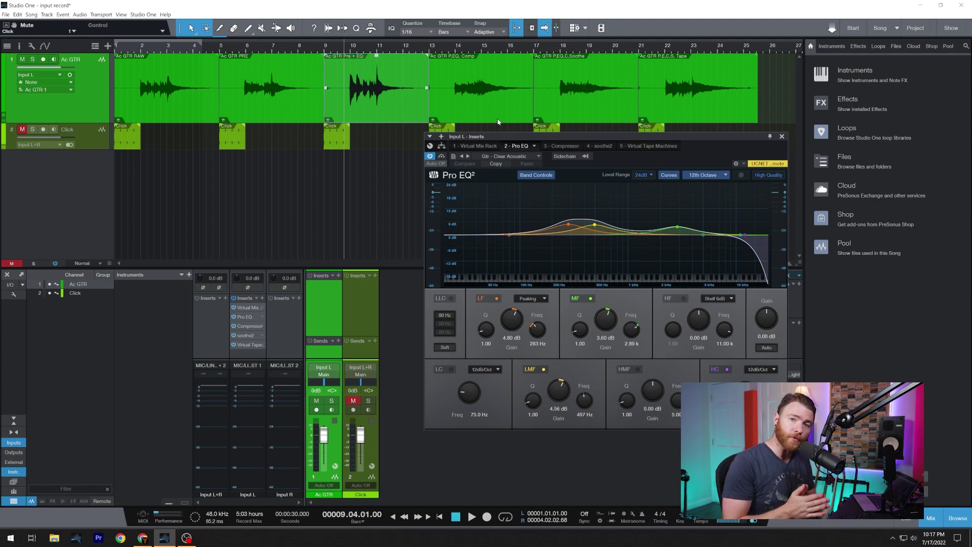
- Show the Compressor's Acoustic Strumming settings and audition the compressed take at bar 13
click(565, 146)
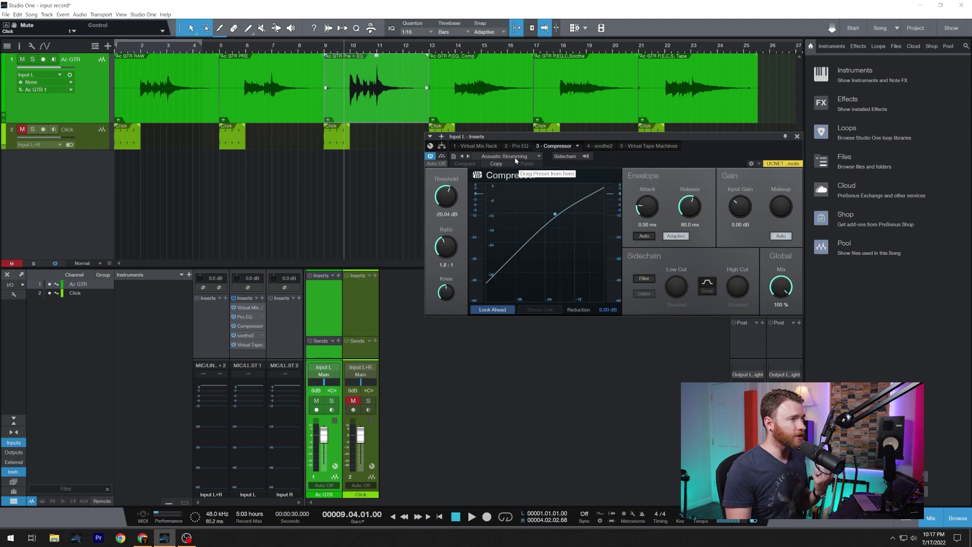
click(474, 99)
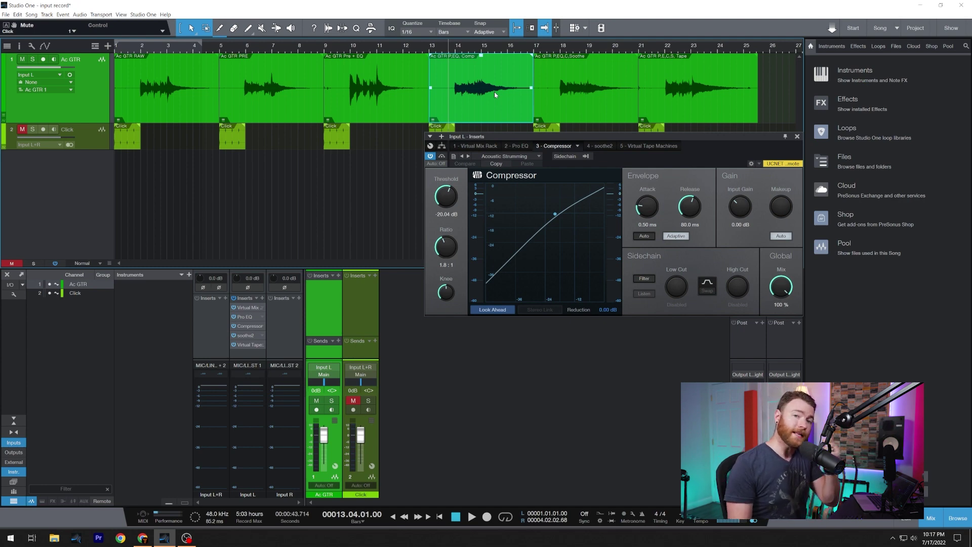
key(space)
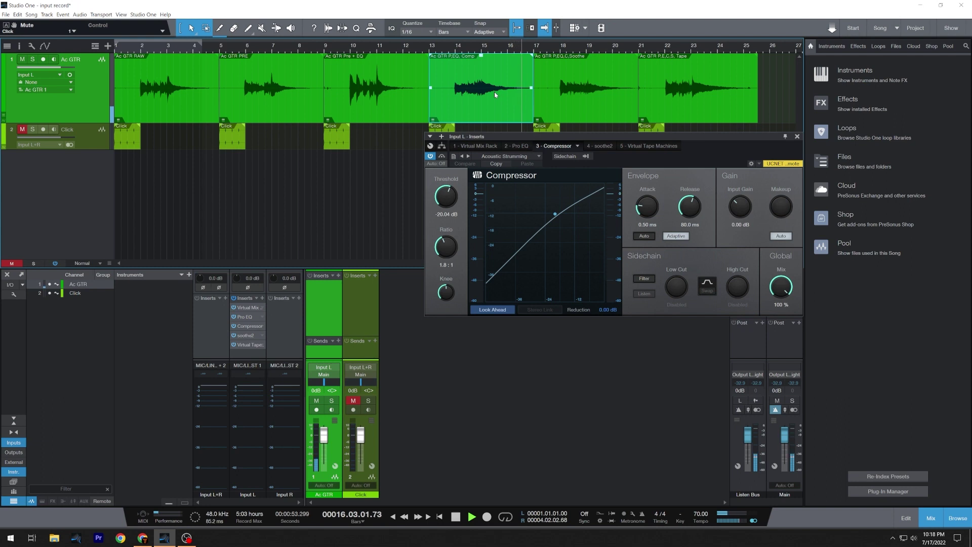
key(space)
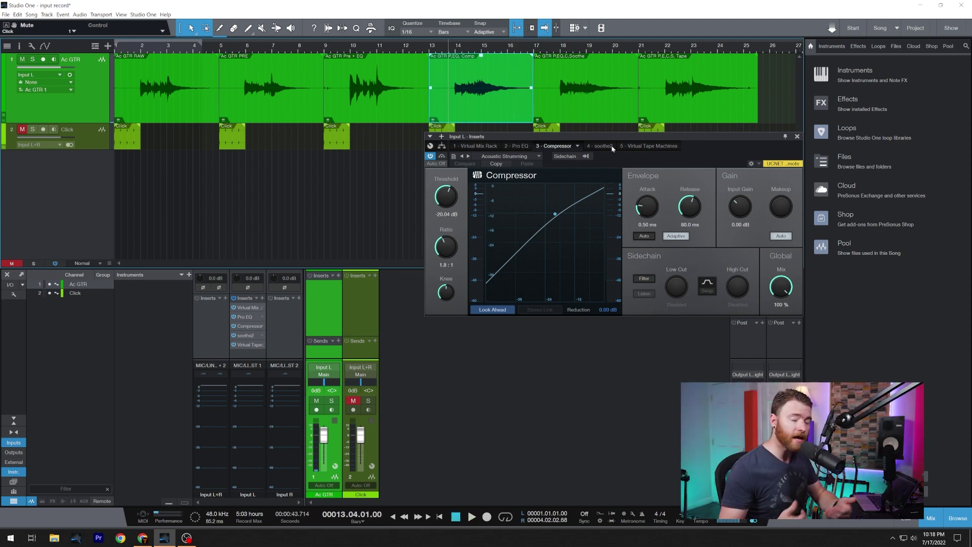
- Audition the soothe2 take at bar 17, then show Virtual Tape Machines lower, over the mixer
click(597, 147)
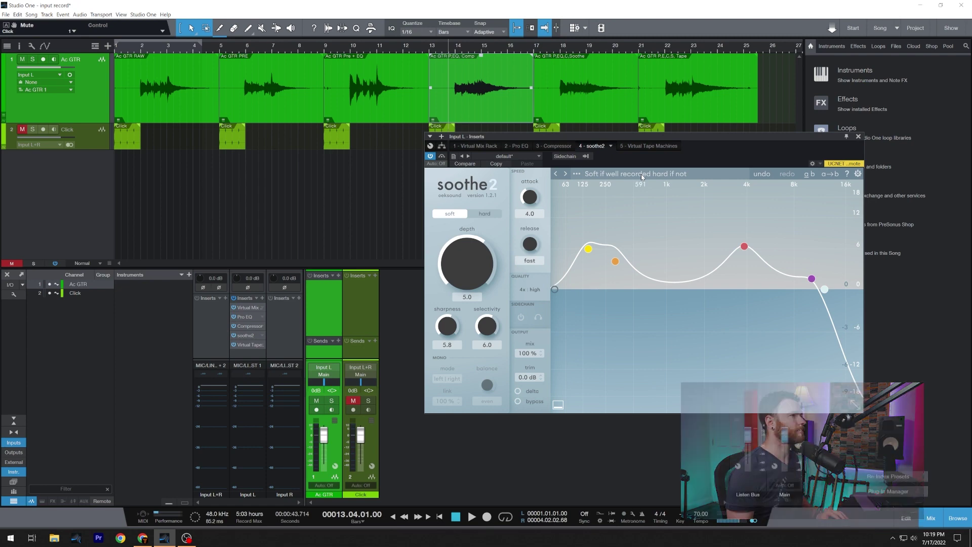
click(557, 112)
key(space)
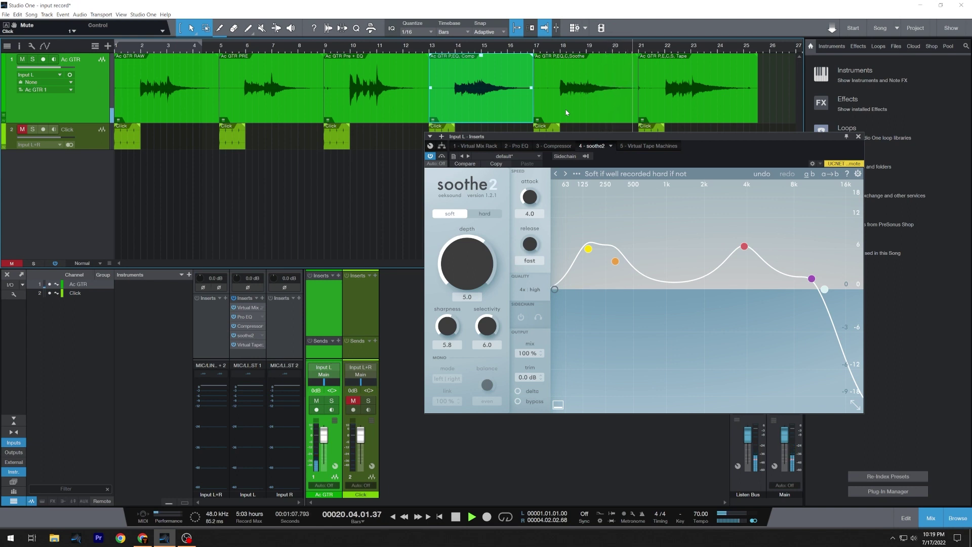
key(space)
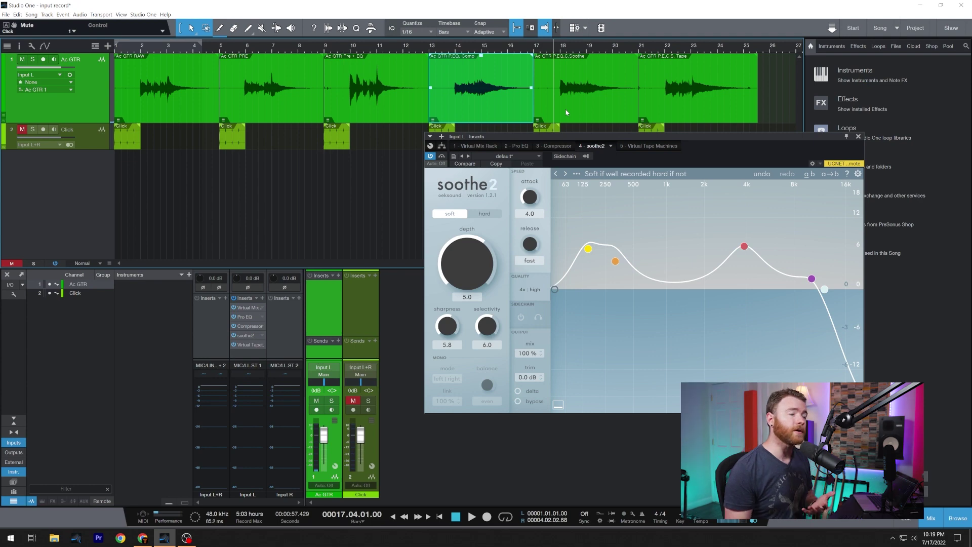
click(648, 146)
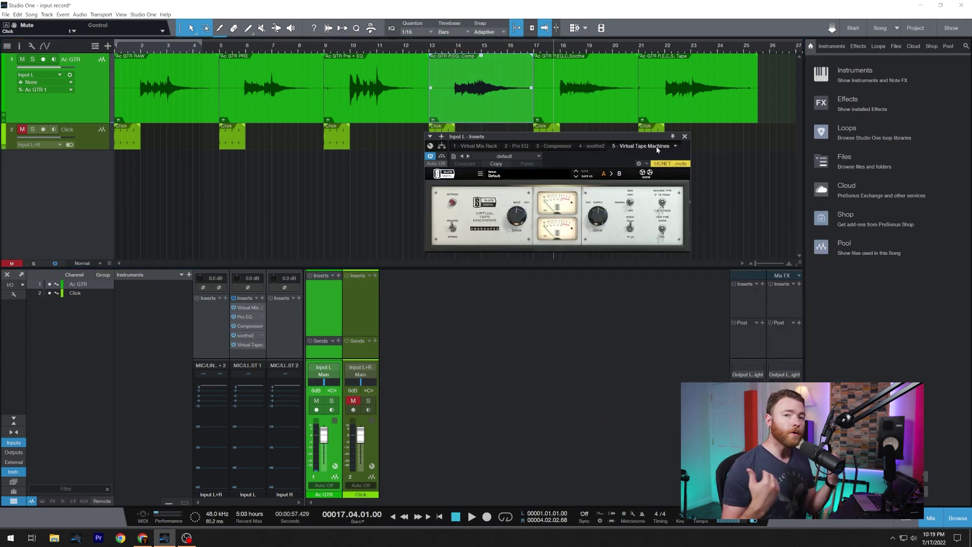
drag(612, 136, 572, 265)
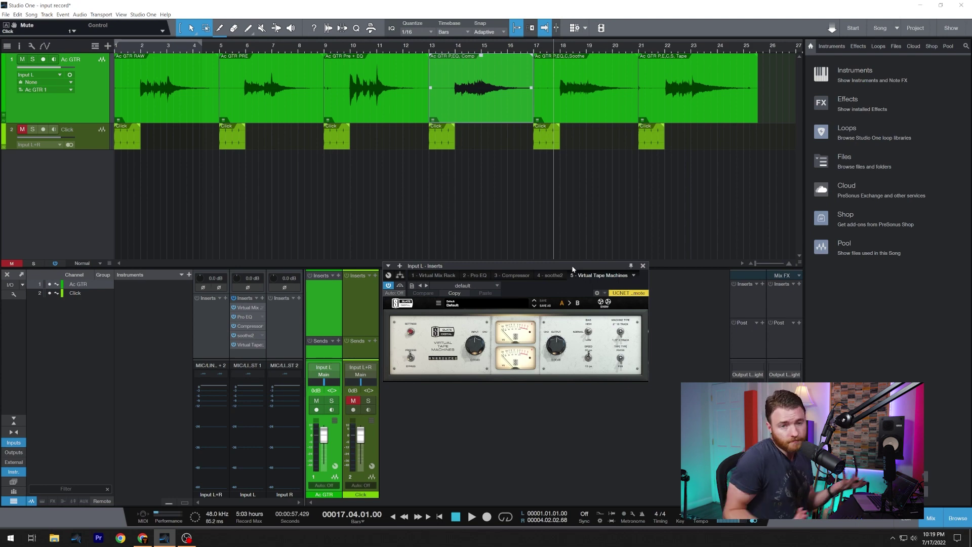
click(658, 50)
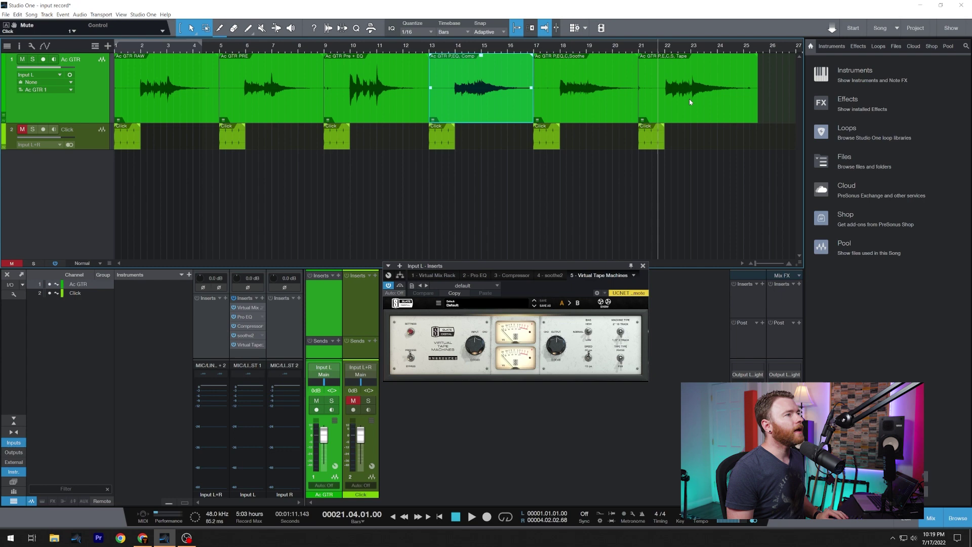
key(space)
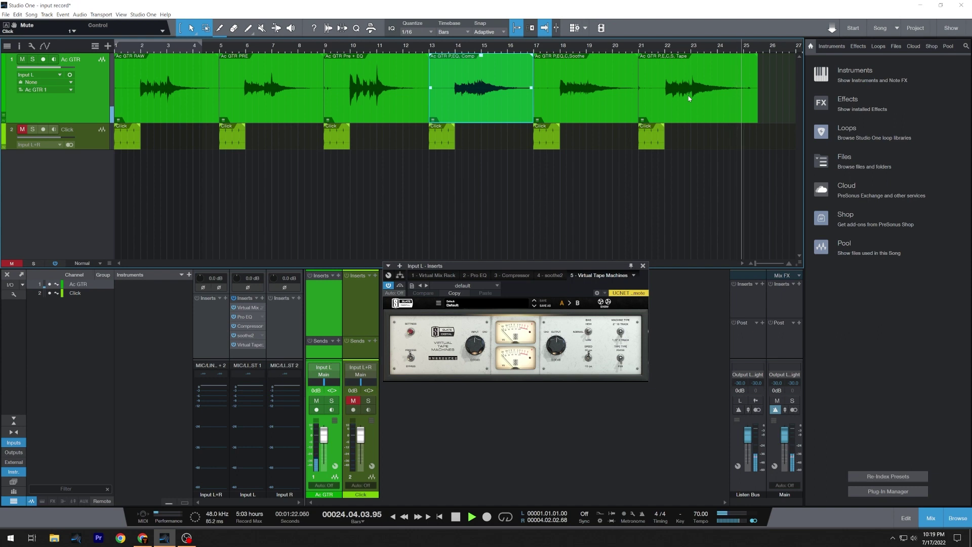
key(space)
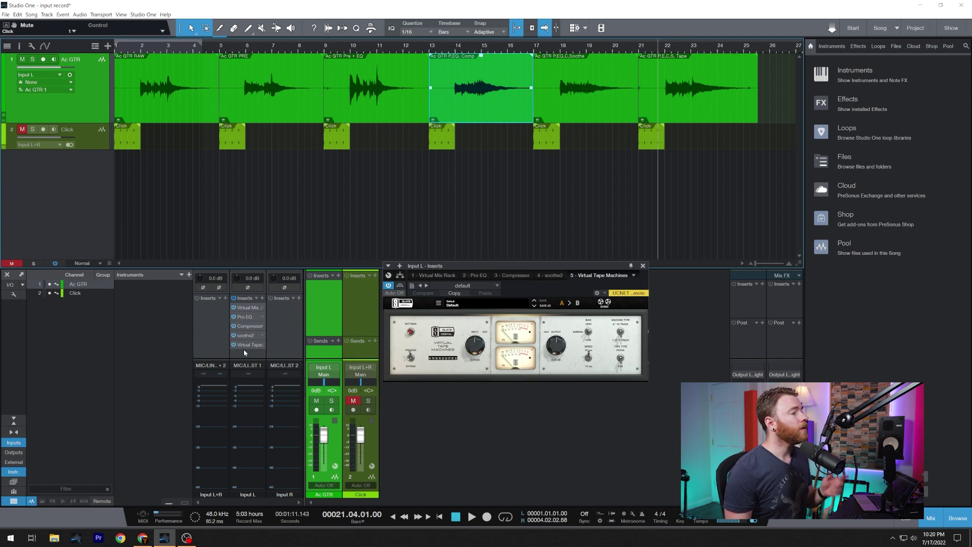
key(KP_0)
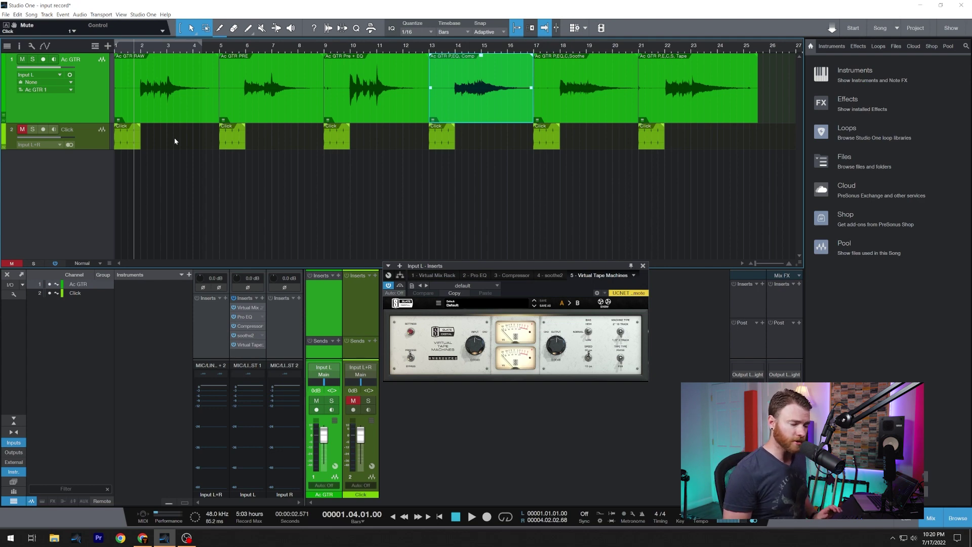
key(space)
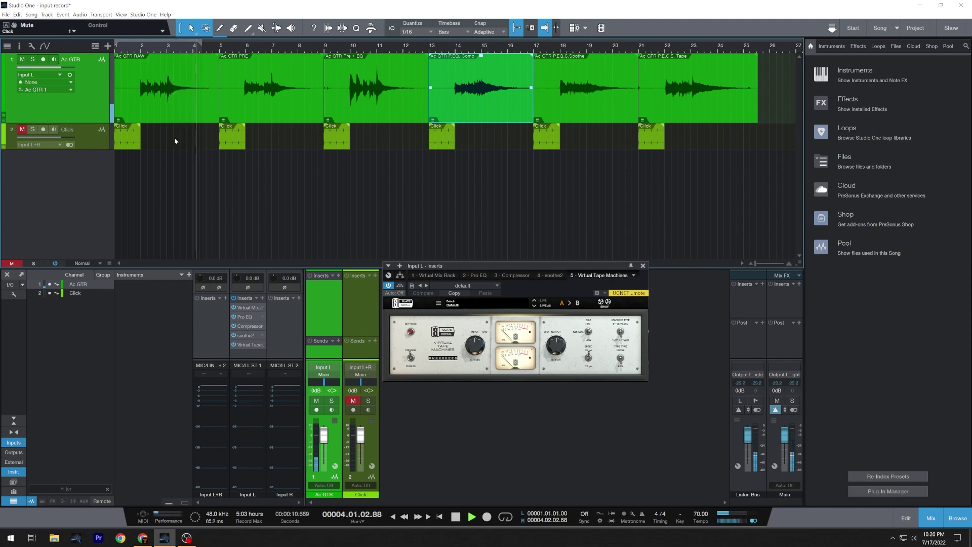
key(space)
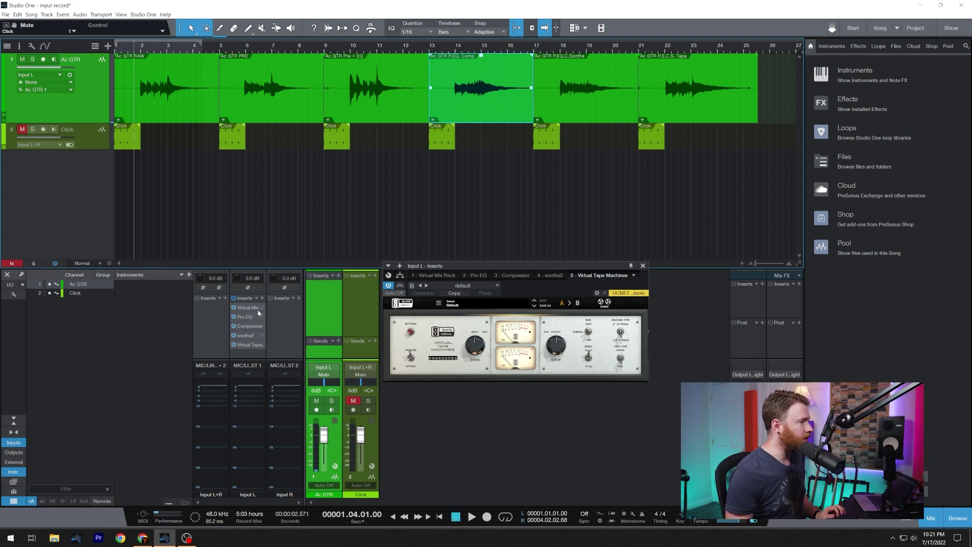
- Copy Virtual Mix Rack, Pro EQ, Compressor, soothe2 and Virtual Tape Machines onto Ac GTR
drag(259, 309, 324, 285)
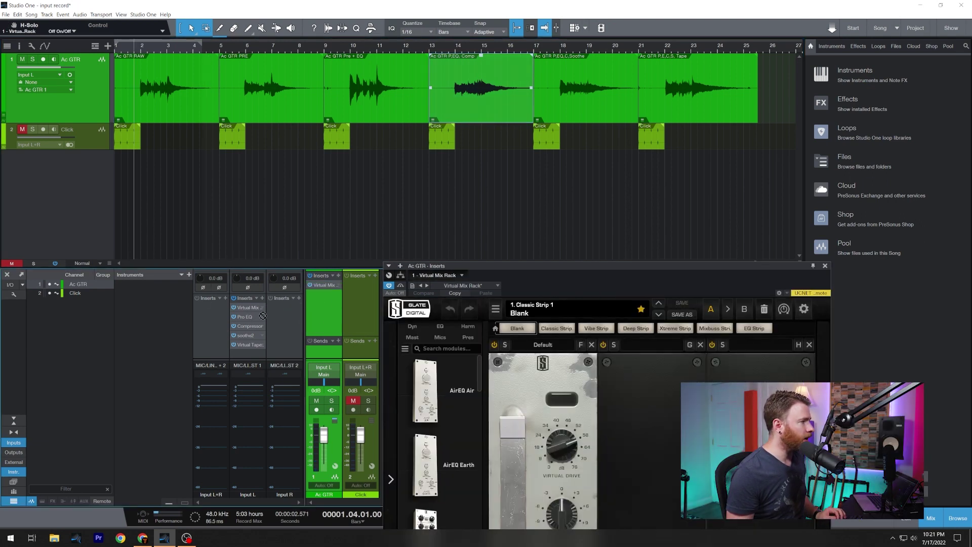
drag(262, 315, 324, 303)
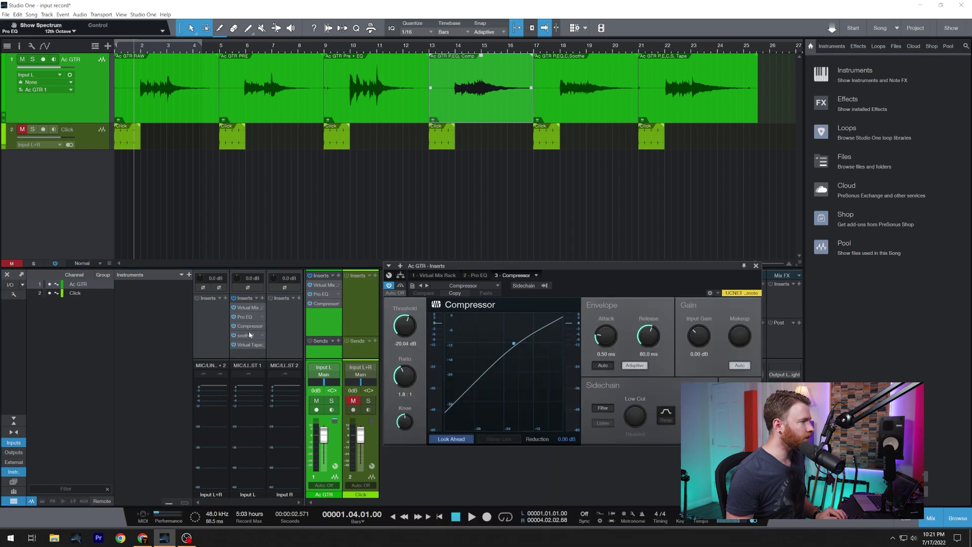
drag(250, 335, 329, 326)
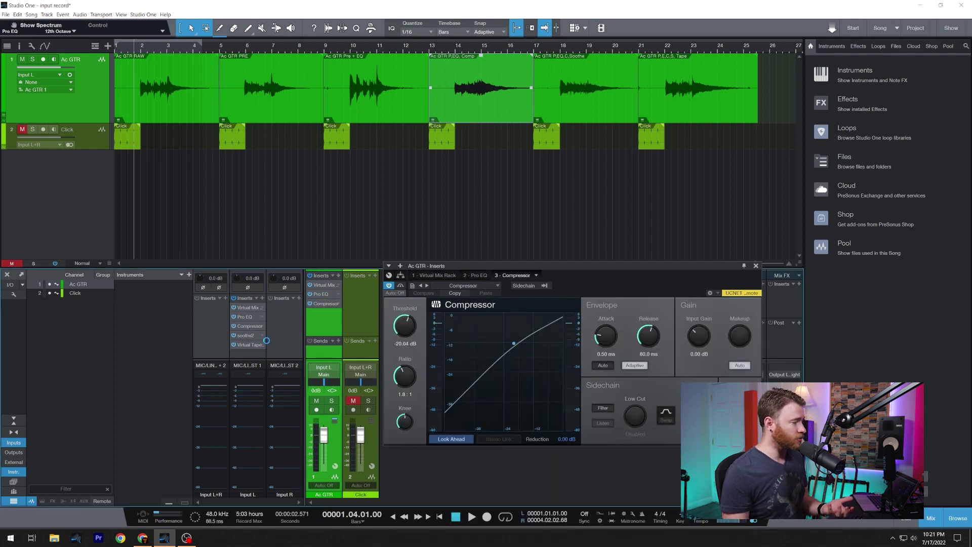
drag(258, 344, 324, 331)
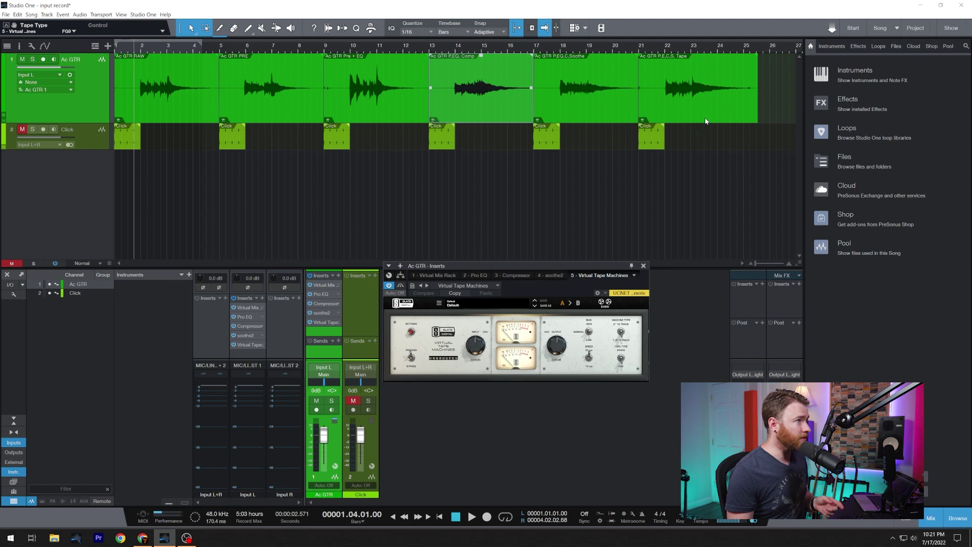
- Move the P.E.C.S. Tape take onto a new muted third track at bar 1
drag(703, 96, 174, 178)
click(23, 157)
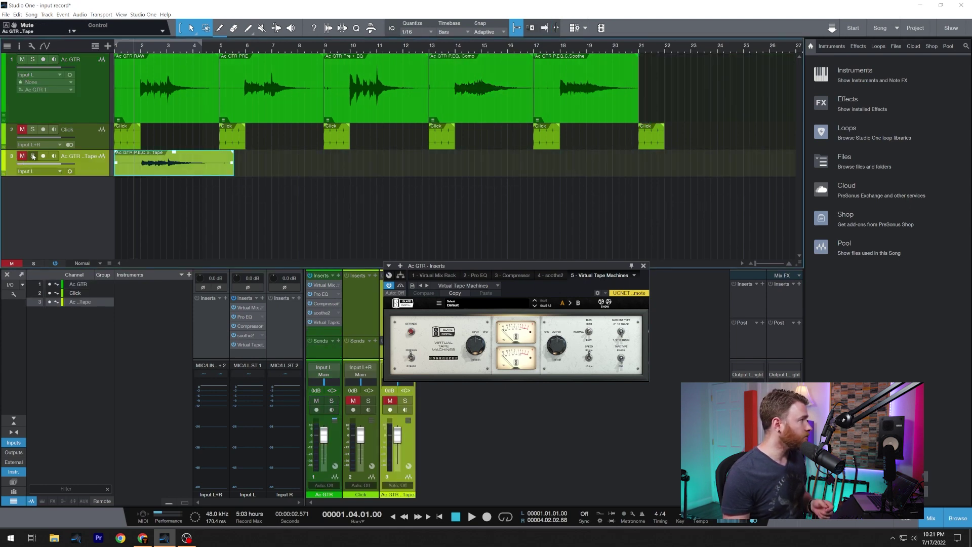
click(452, 177)
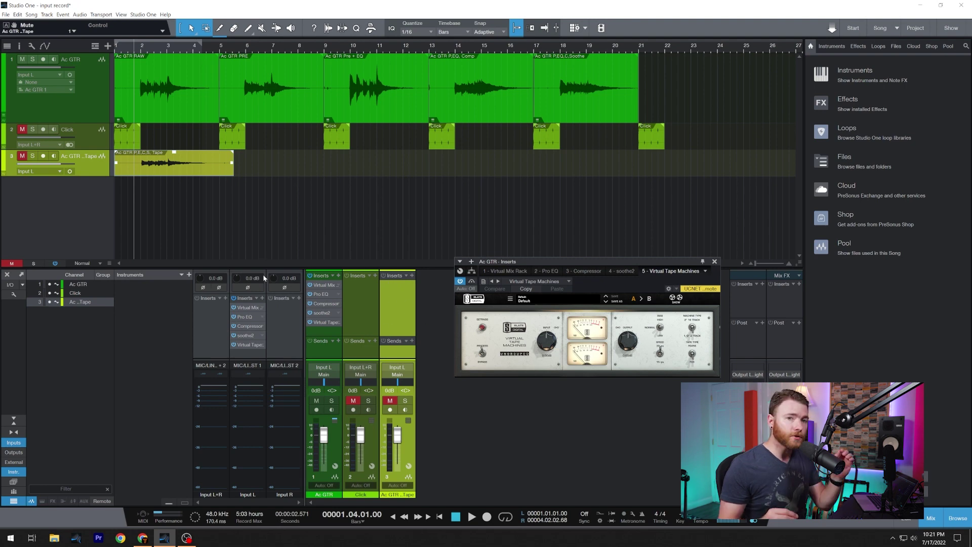
- Compare the guitar with its Ac GTR plugin chain bypassed and re-enabled during playback
click(310, 276)
key(space)
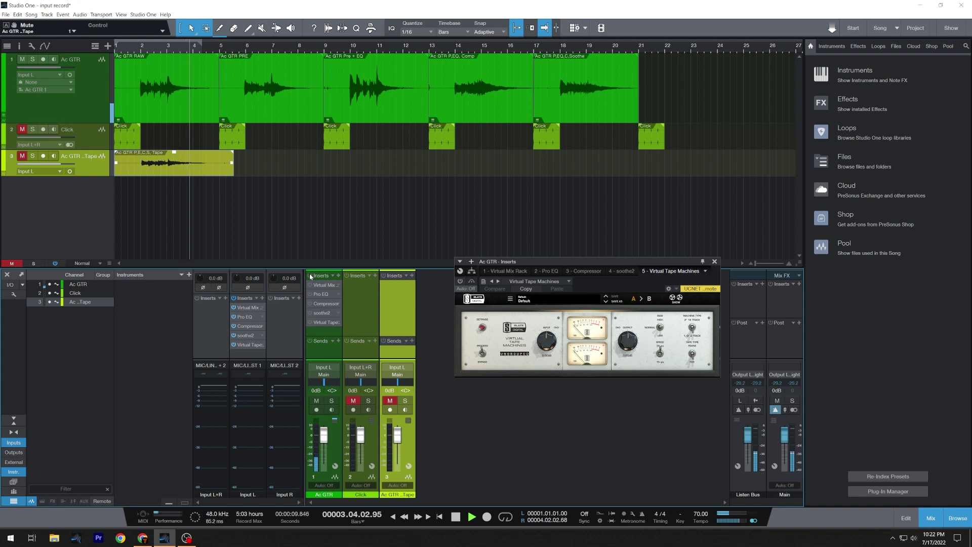
click(310, 275)
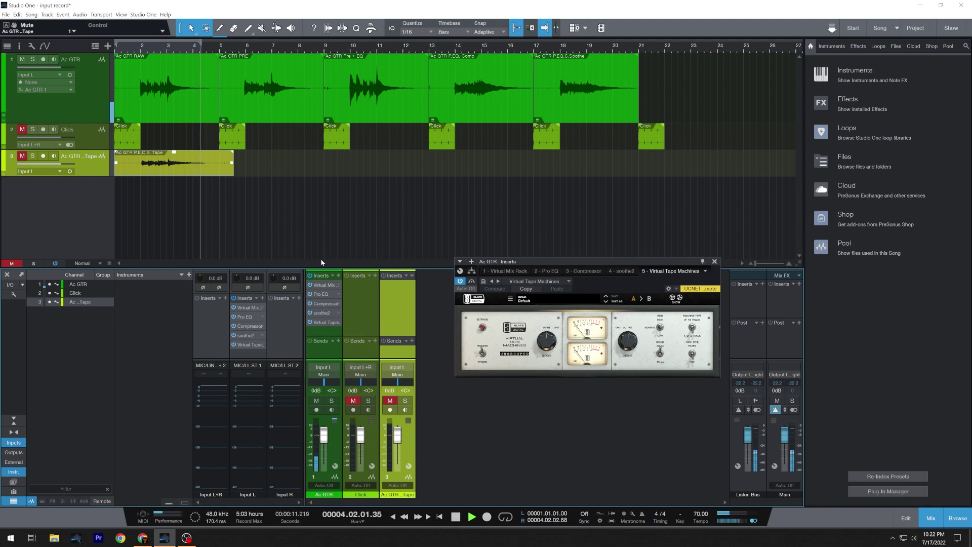
key(space)
key(space)
- Mute Ac GTR, unmute the tape-take track, play it, then select Ac GTR
click(316, 401)
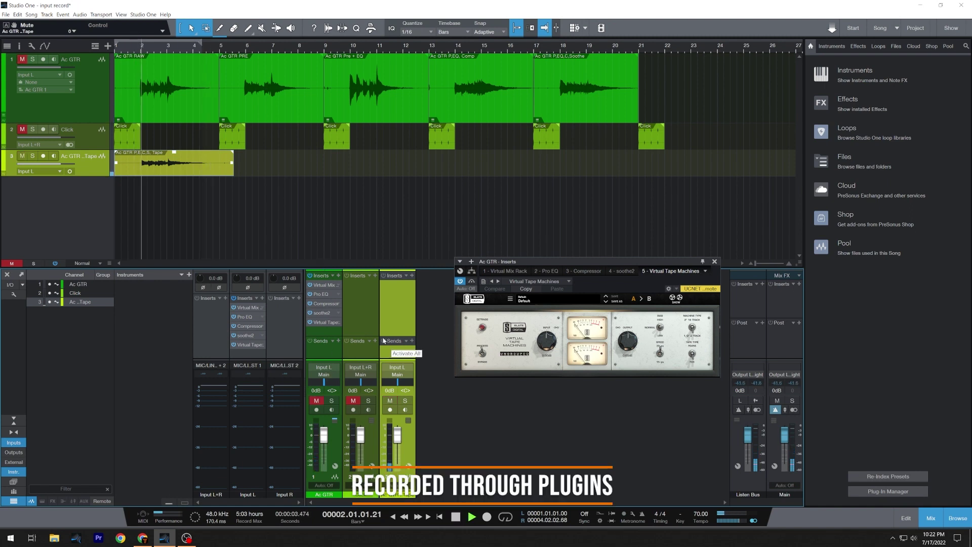
click(389, 401)
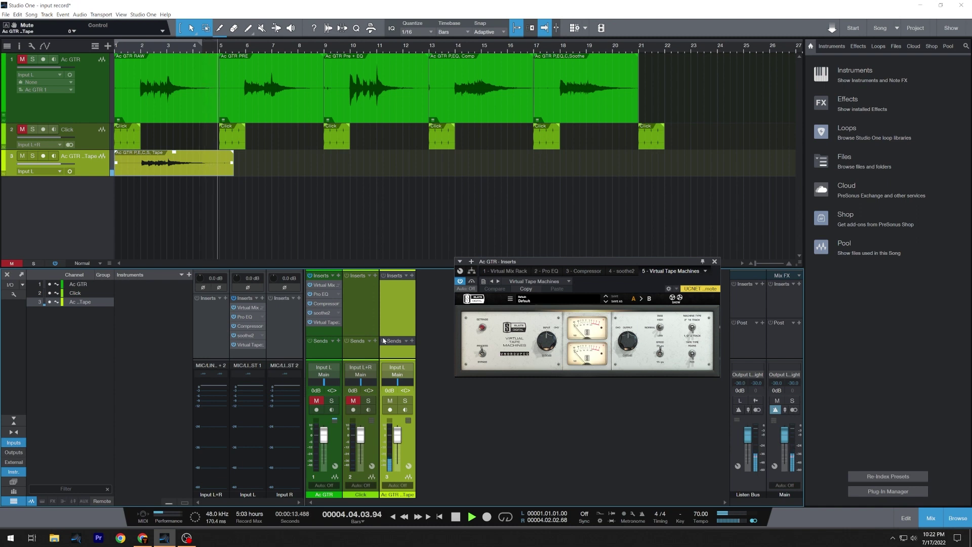
key(space)
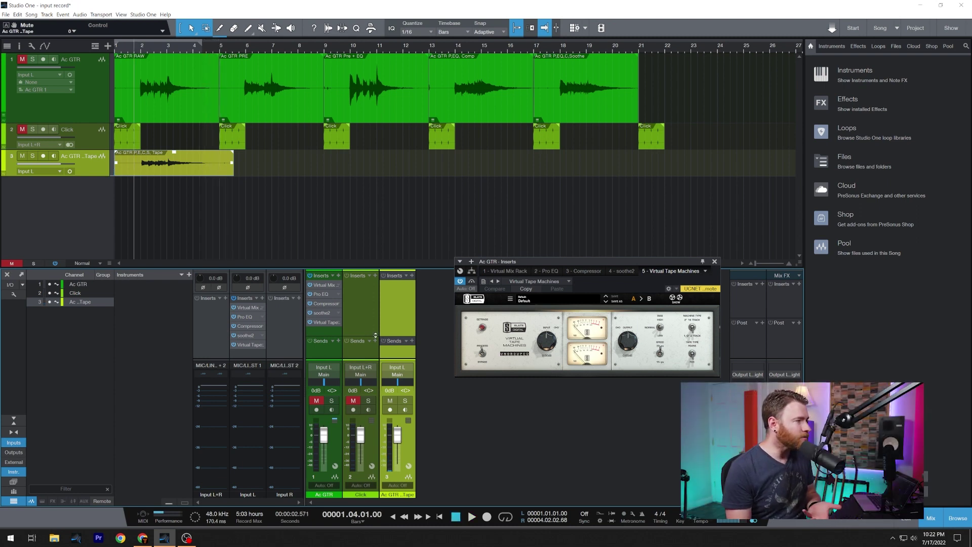
click(333, 355)
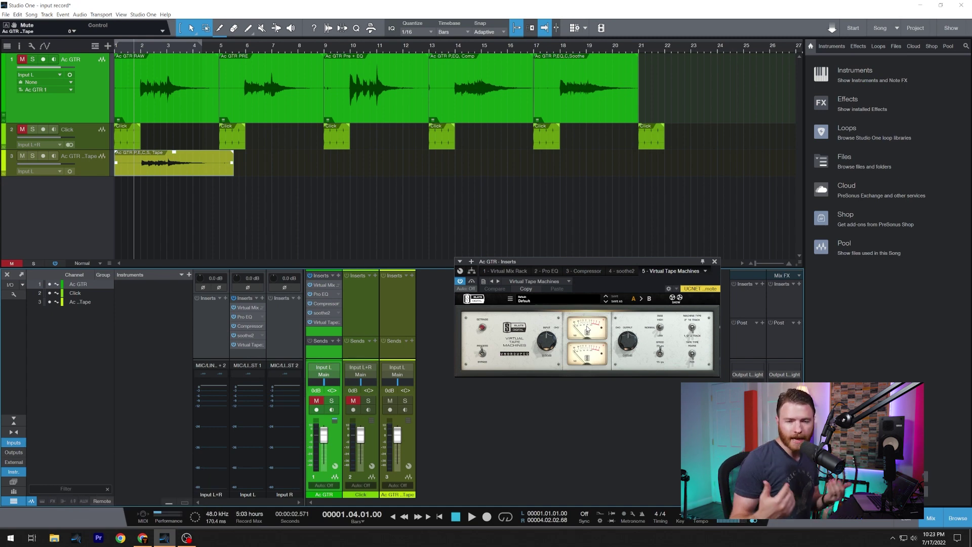
click(98, 174)
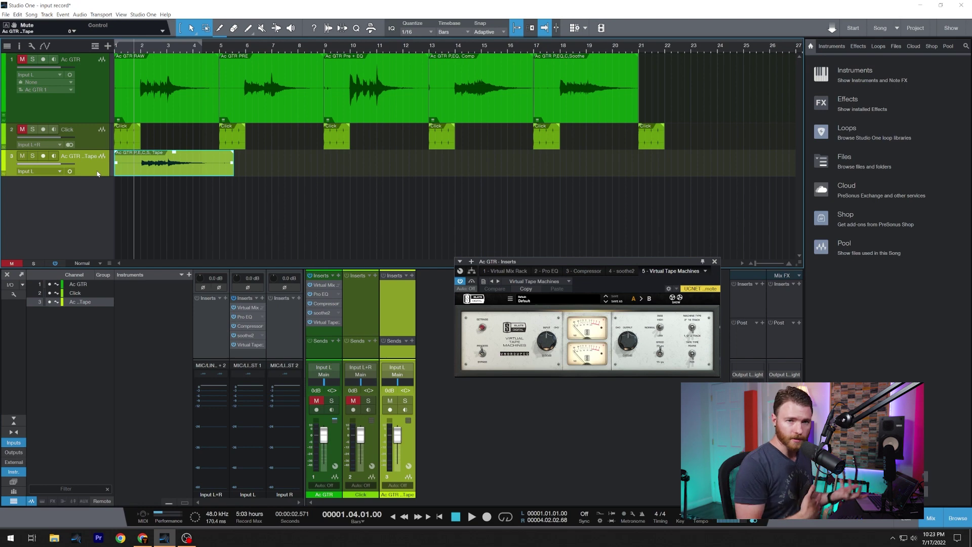